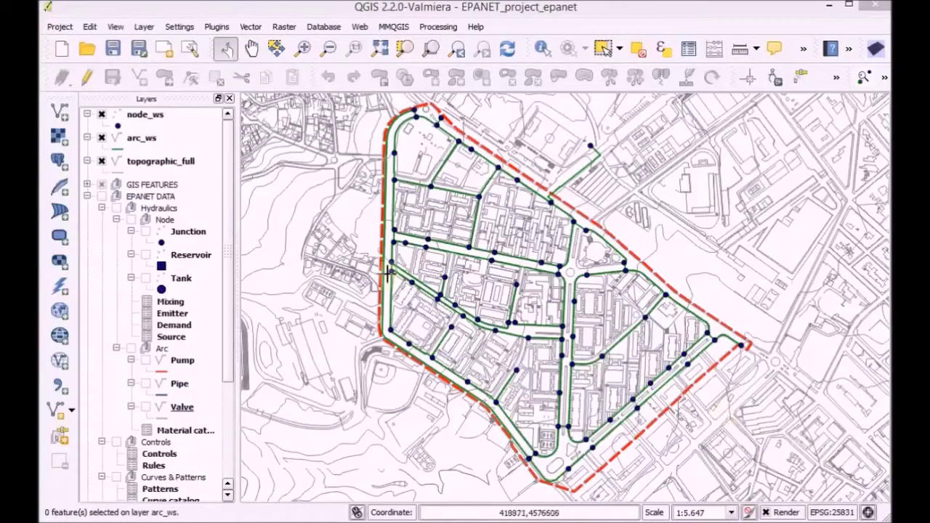
# - Open the arc_ws attribute table to inspect its features, then close it
pyautogui.click(145, 141)
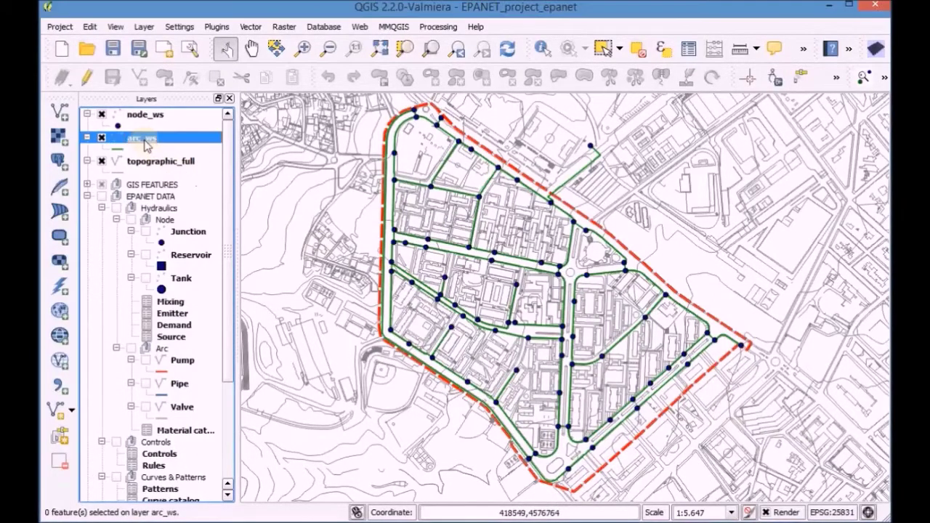
pyautogui.rightClick(145, 140)
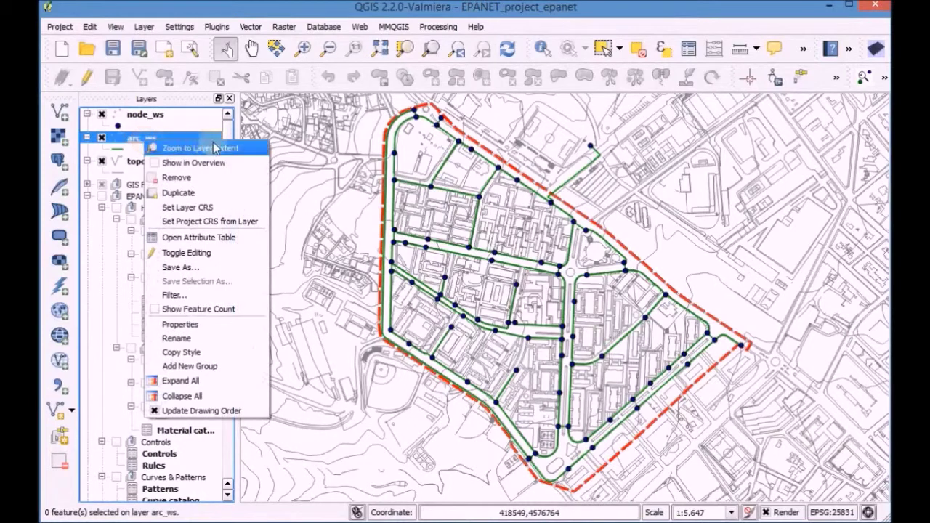
pyautogui.click(202, 237)
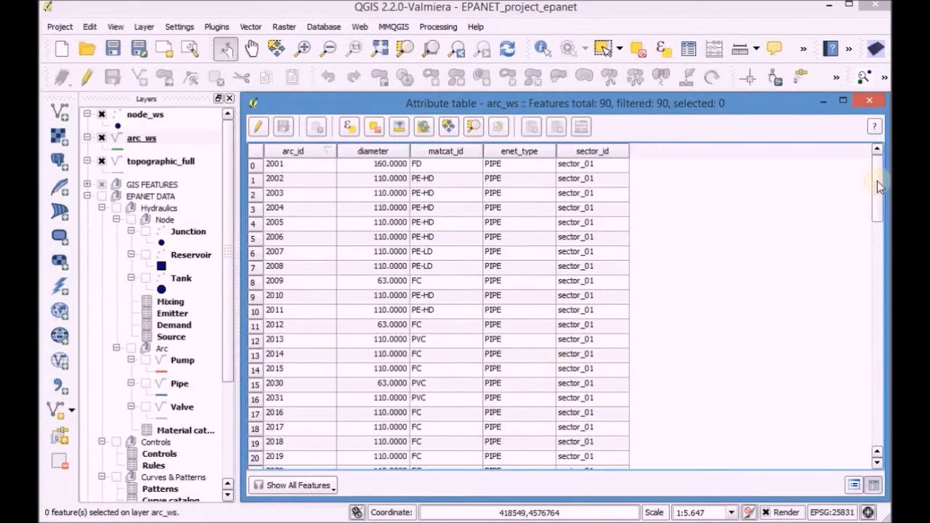
pyautogui.moveTo(877, 181)
pyautogui.mouseDown()
pyautogui.moveTo(858, 349)
pyautogui.moveTo(872, 175)
pyautogui.mouseUp()
pyautogui.click(869, 103)
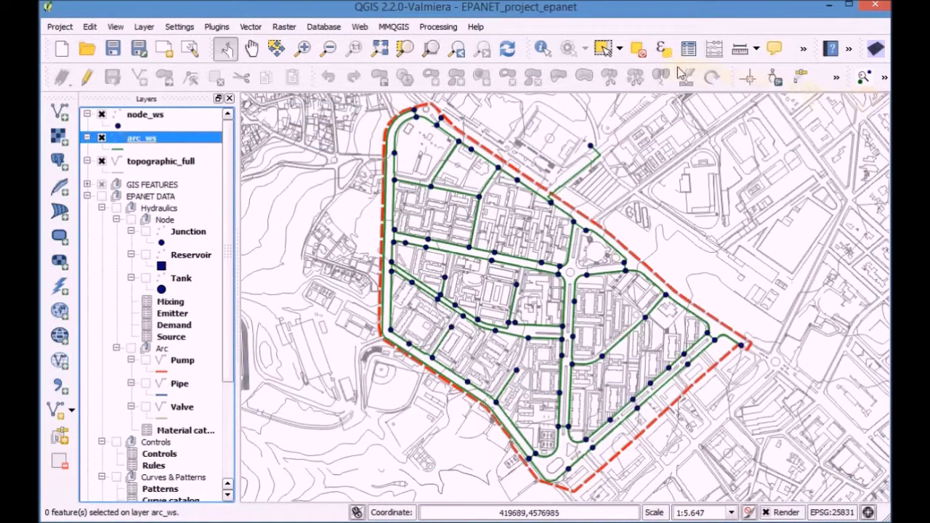
# - Start a Select By Expression on arc_ws with the enet_type field and an equals operator
pyautogui.click(663, 51)
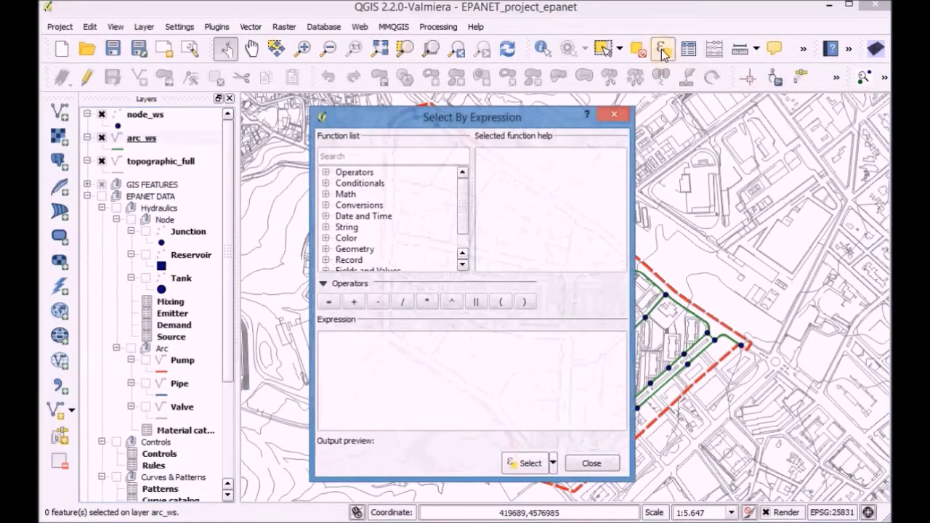
pyautogui.scroll(-1, 467, 222)
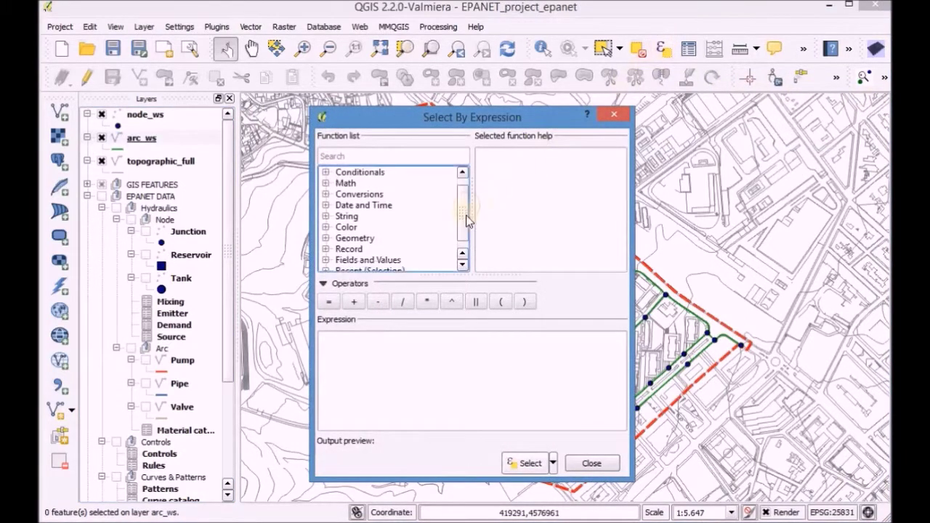
pyautogui.scroll(-1, 467, 221)
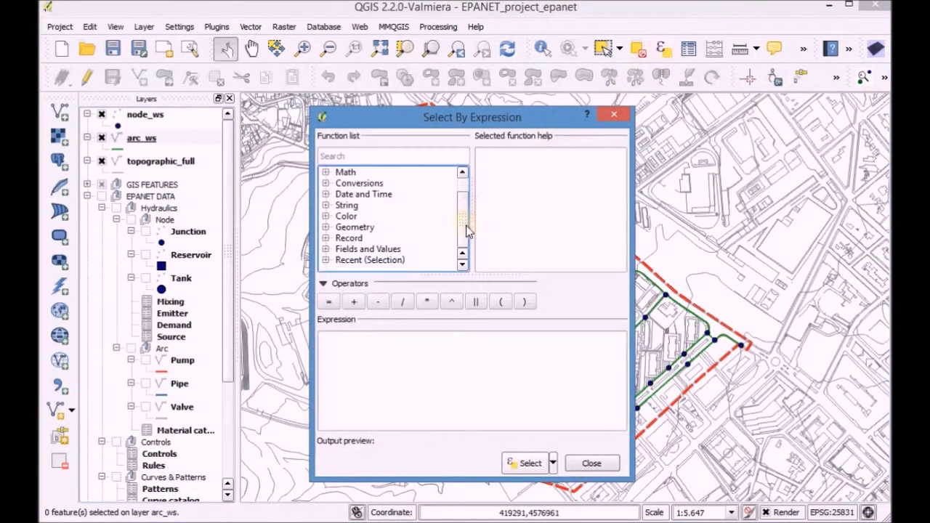
pyautogui.click(326, 249)
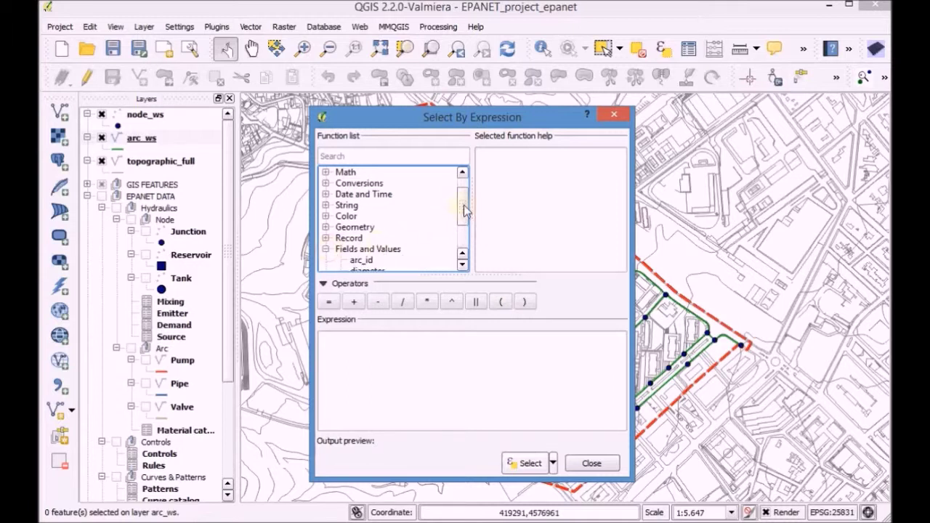
pyautogui.moveTo(464, 209); pyautogui.dragTo(465, 235)
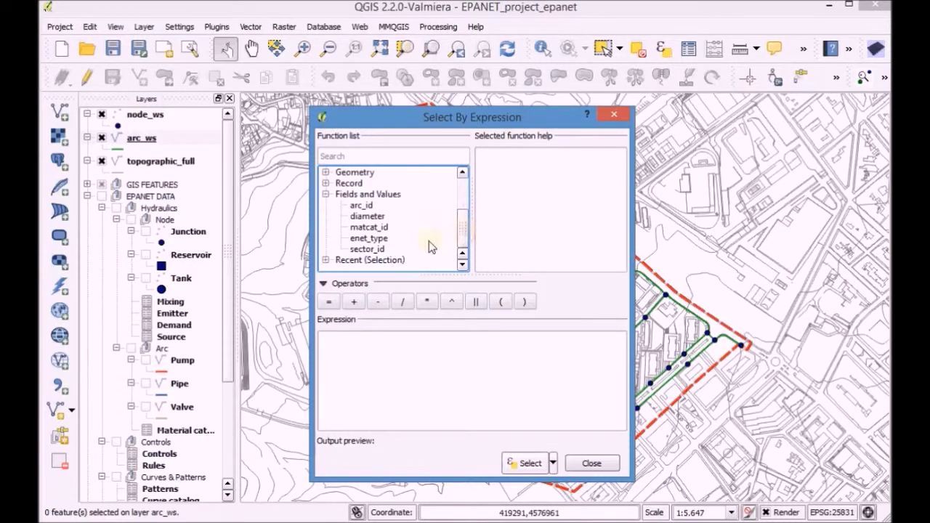
pyautogui.click(378, 239)
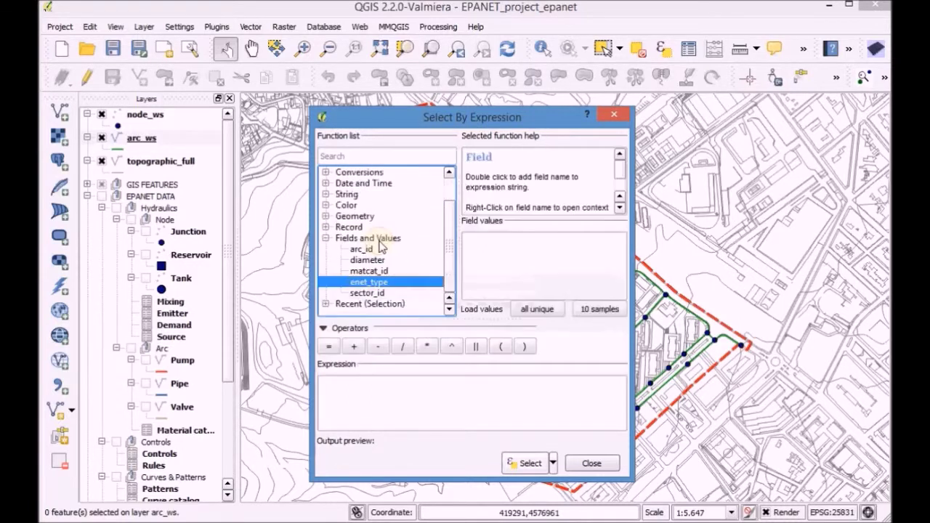
pyautogui.doubleClick(372, 283)
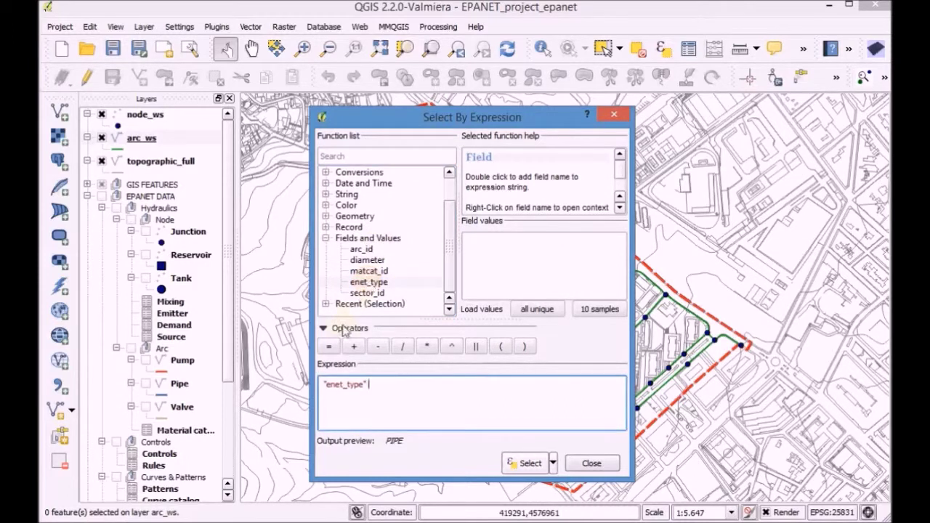
pyautogui.click(330, 347)
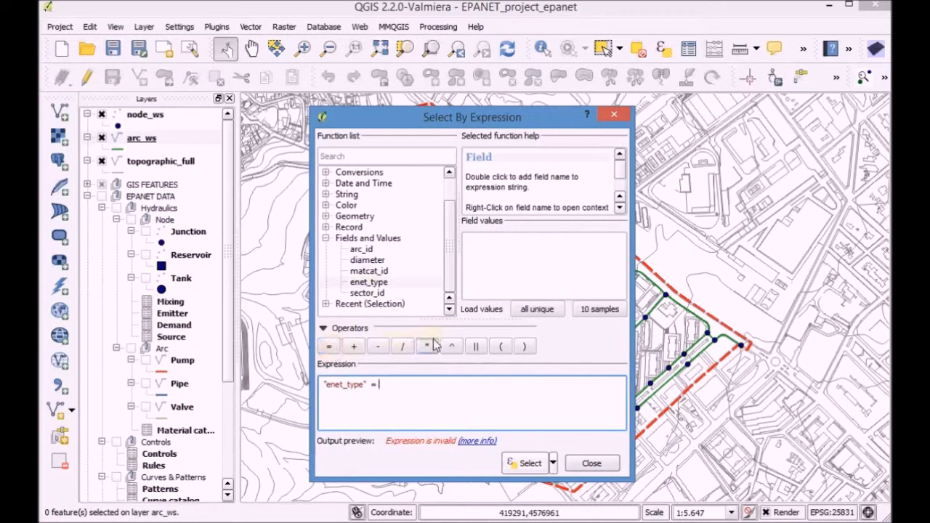
# - Finish the expression with the value 'PIPE' and select the 90 matching features
pyautogui.click(537, 311)
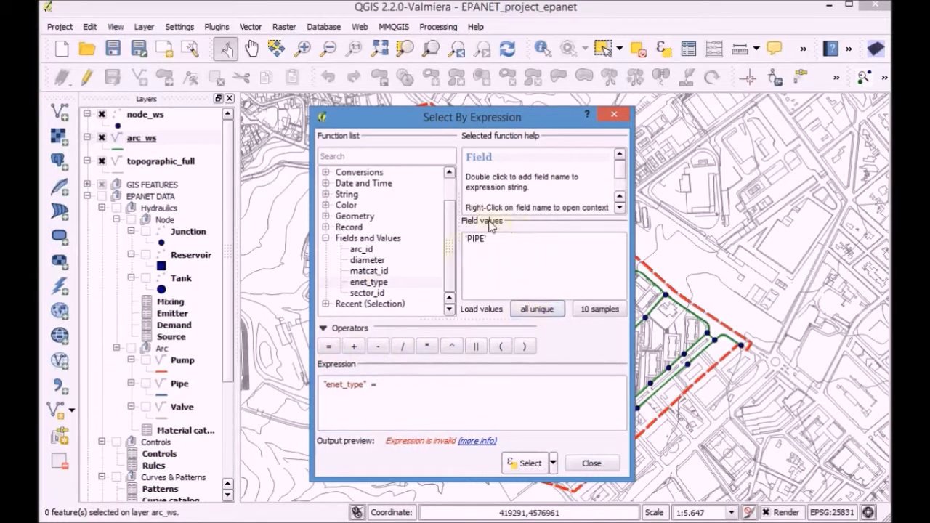
pyautogui.click(478, 240)
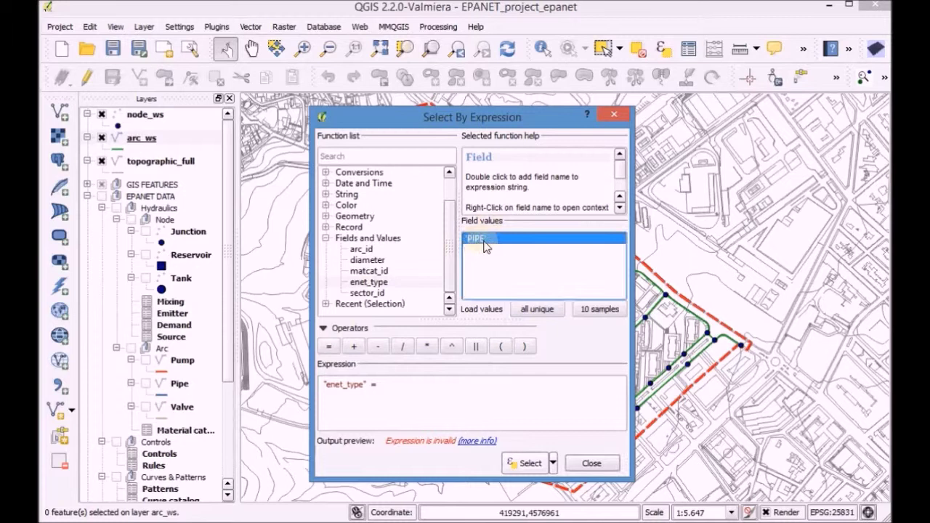
pyautogui.doubleClick(481, 241)
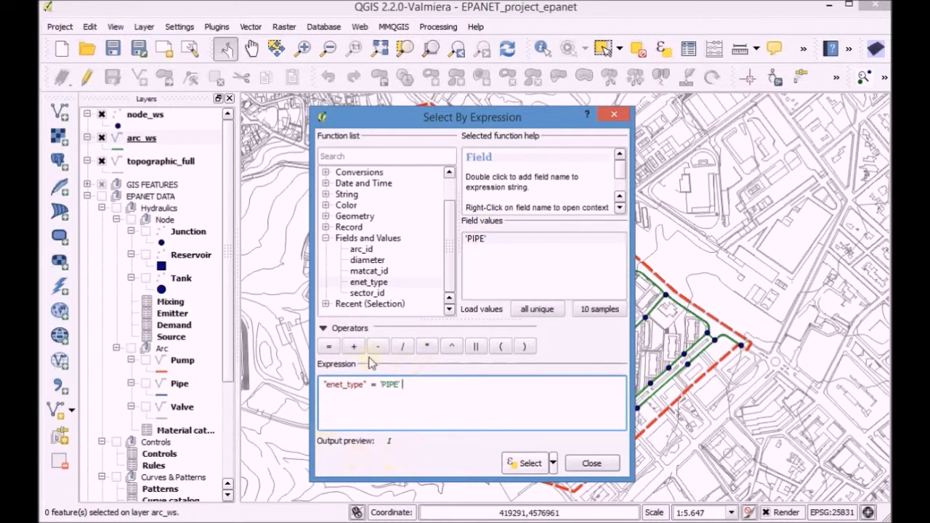
pyautogui.click(553, 465)
pyautogui.click(537, 394)
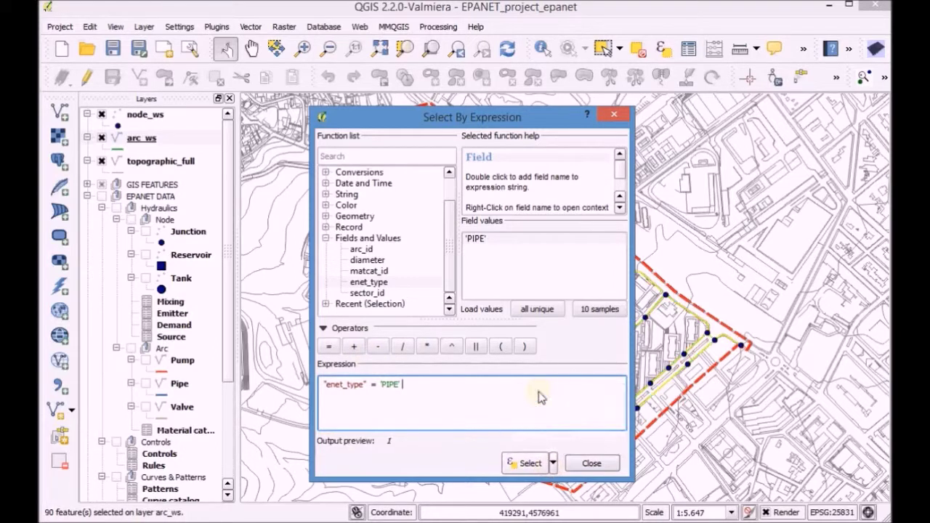
pyautogui.click(605, 466)
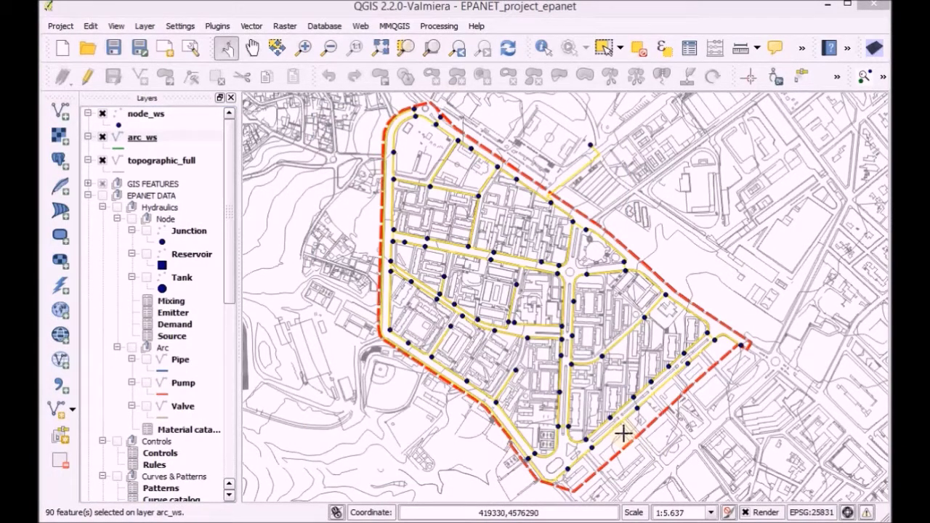
# - Copy the 90 selected arc_ws pipe features with Edit > Copy Features
pyautogui.click(91, 27)
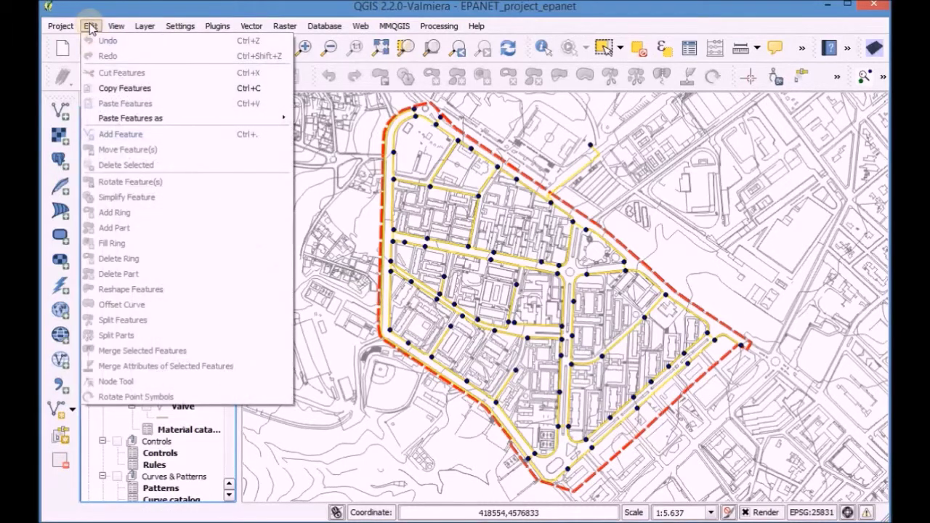
pyautogui.click(102, 90)
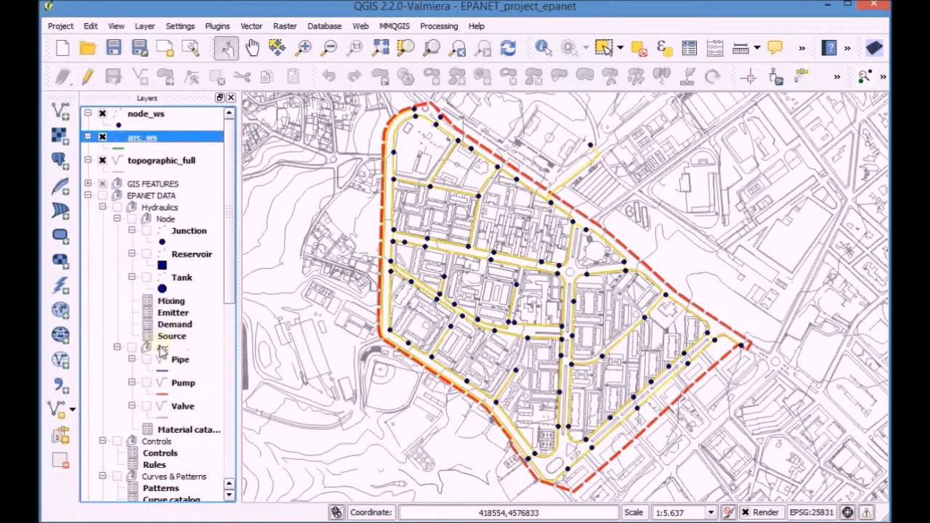
# - Put the EPANET Pipe layer into edit mode and paste the copied arc_ws pipes into it
pyautogui.click(180, 361)
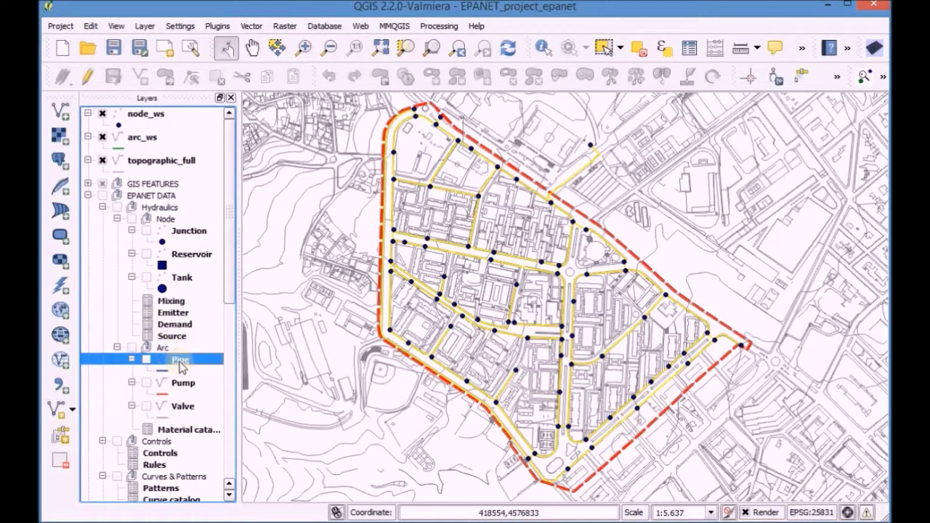
pyautogui.click(87, 77)
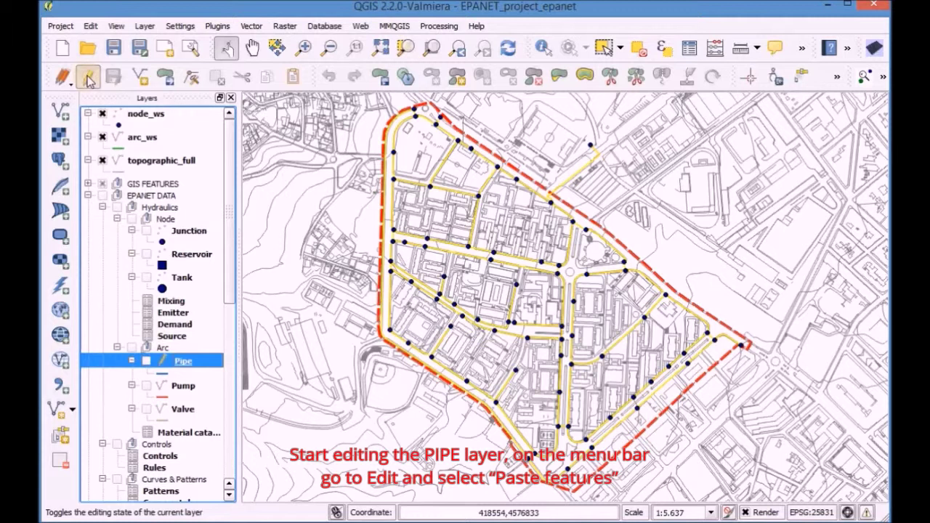
pyautogui.click(91, 26)
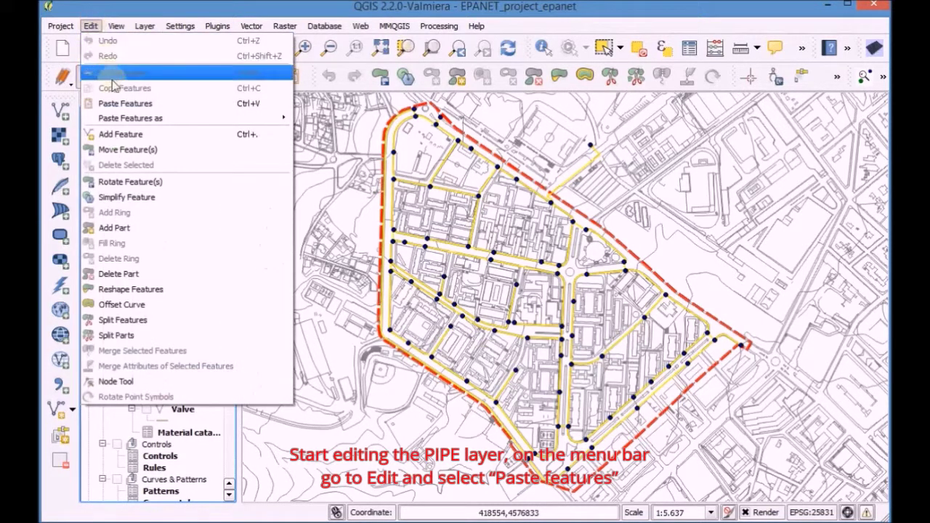
pyautogui.click(114, 103)
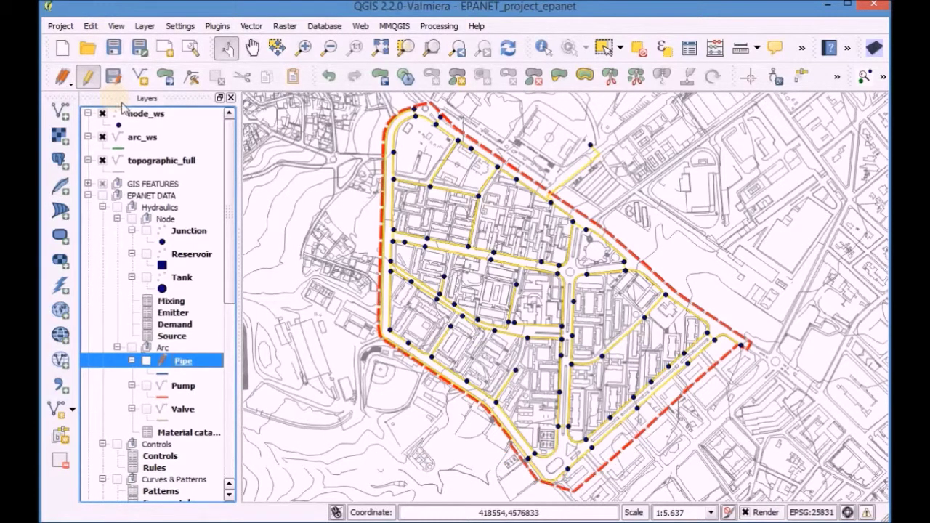
# - Open the Pipe layer's attribute table and launch its field calculator
pyautogui.click(690, 49)
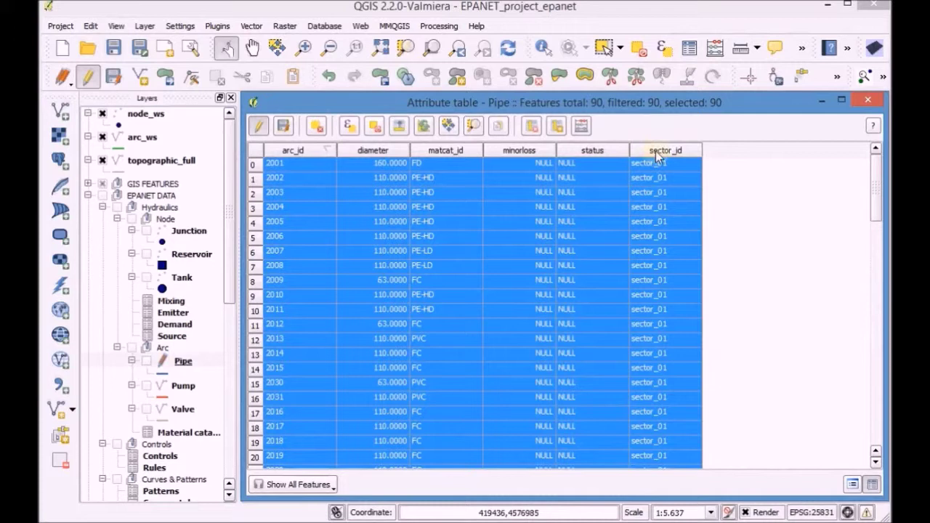
pyautogui.click(589, 127)
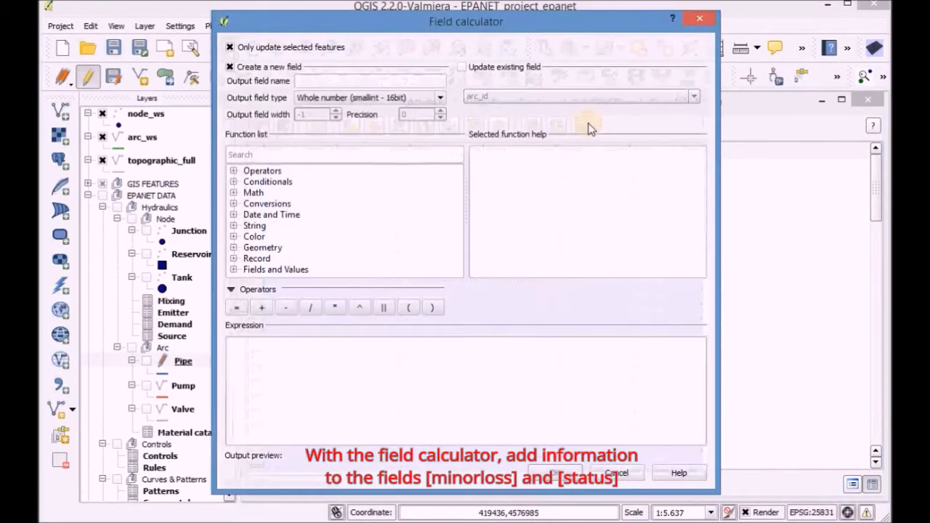
# - Fill the existing minorloss field with 0 for all 90 Pipe features
pyautogui.click(462, 66)
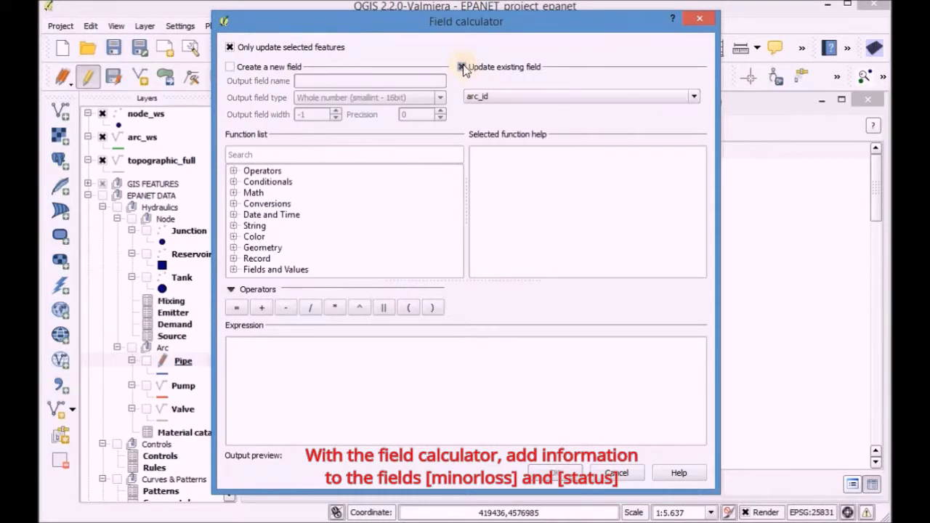
pyautogui.click(517, 97)
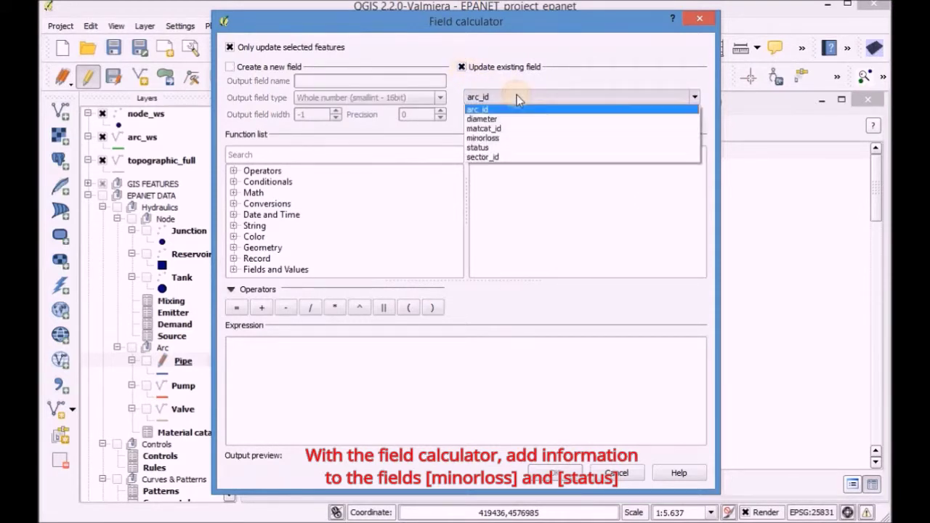
pyautogui.click(509, 138)
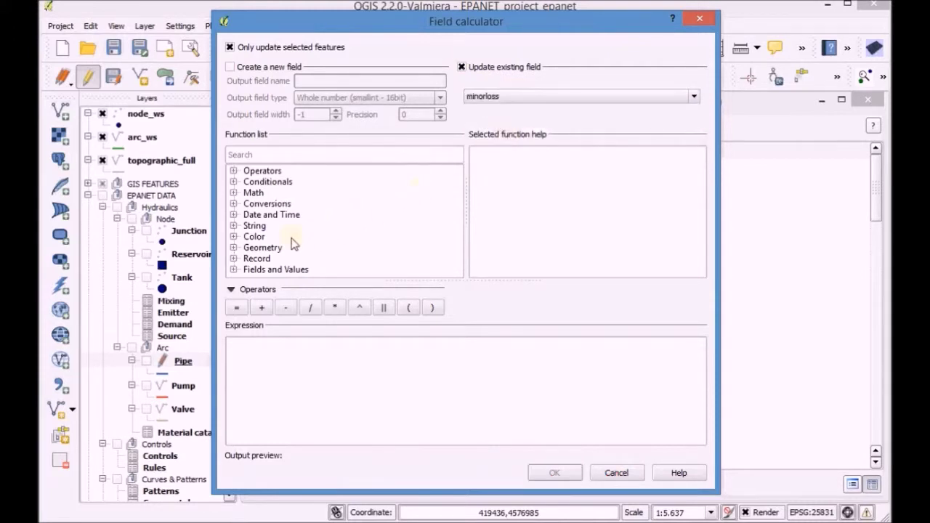
pyautogui.click(245, 347)
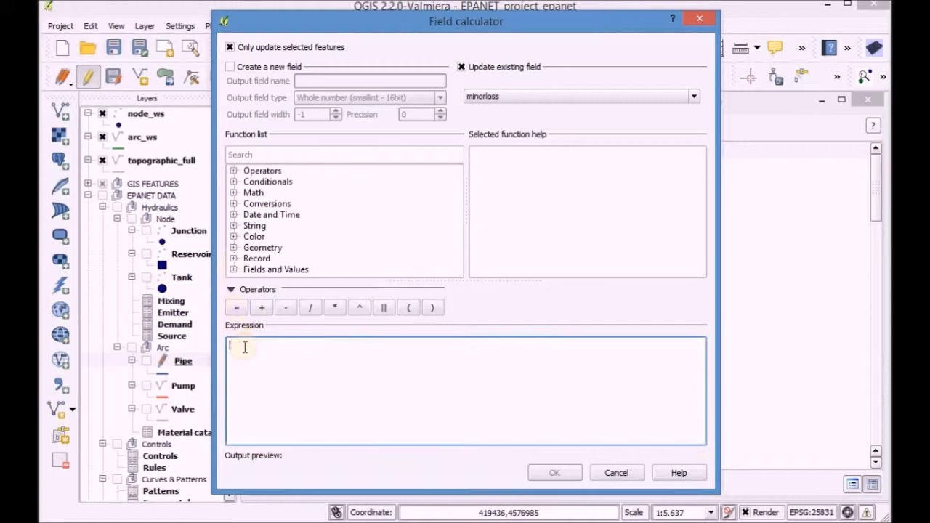
pyautogui.write('0')
pyautogui.click(551, 472)
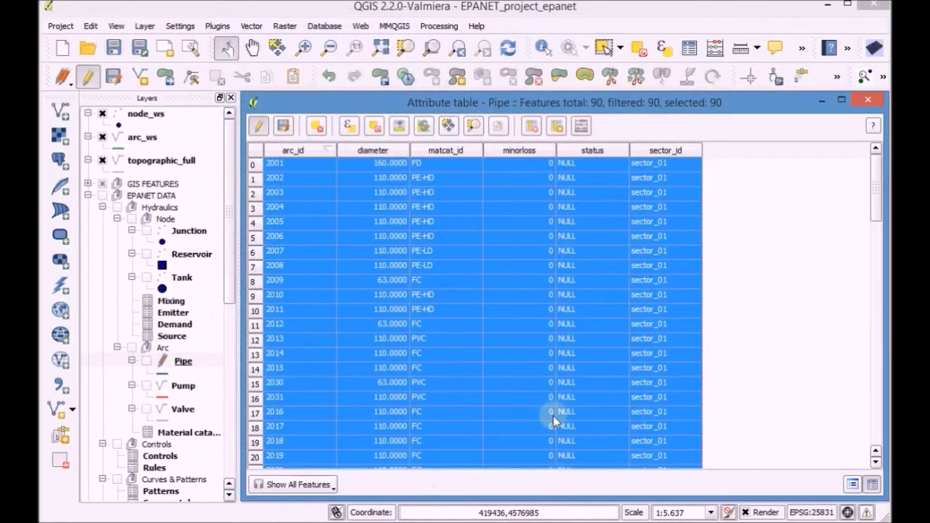
# - Update the existing status field to 'OPEN' for all 90 pipes in the field calculator
pyautogui.click(582, 126)
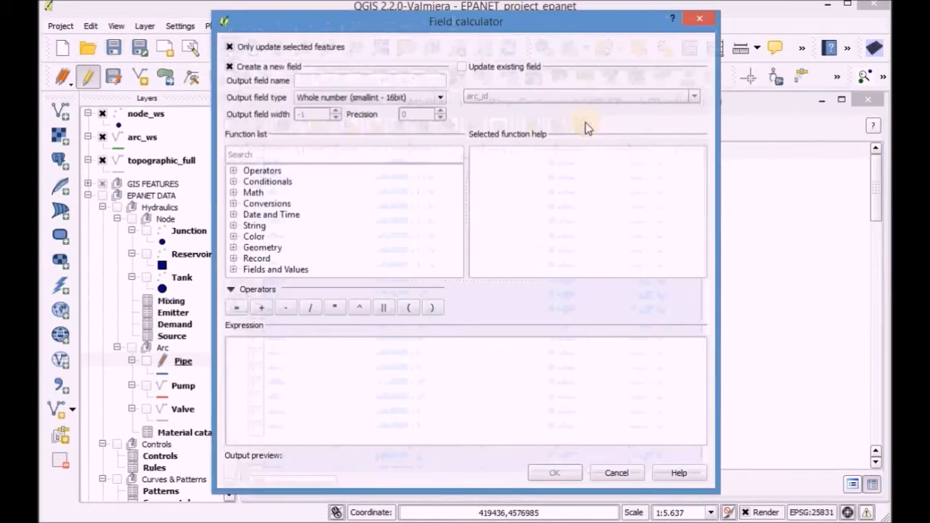
pyautogui.click(462, 67)
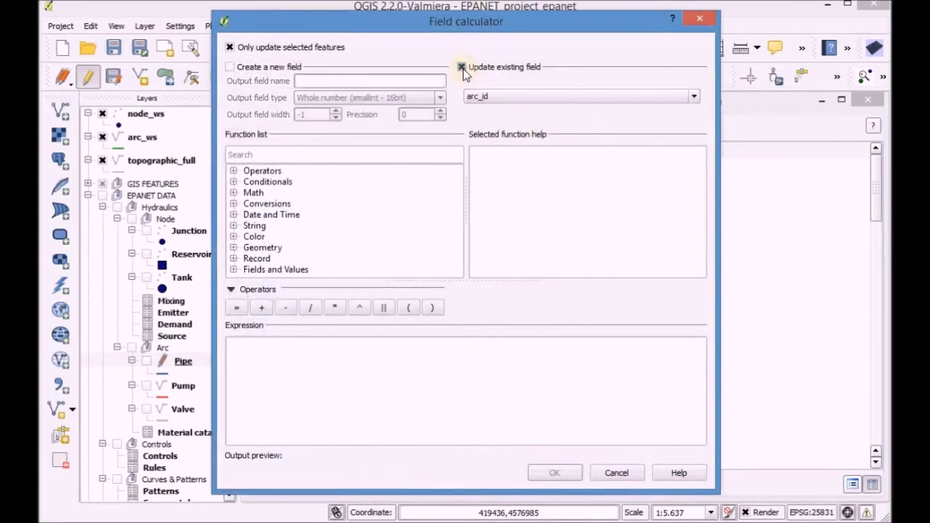
pyautogui.click(540, 98)
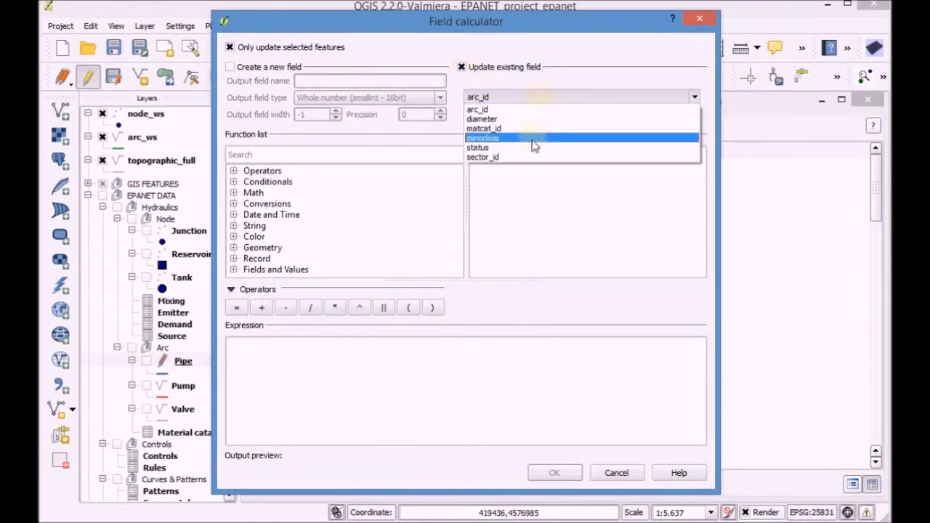
pyautogui.click(532, 147)
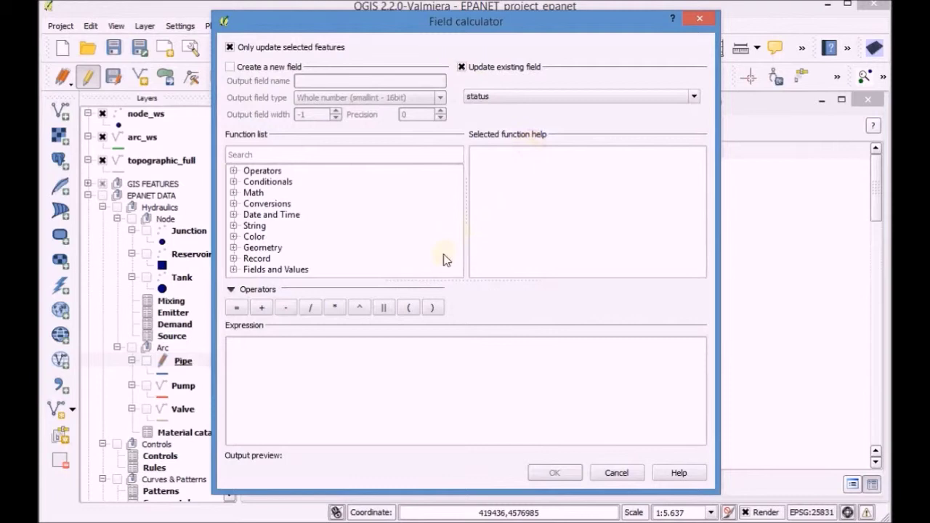
pyautogui.click(324, 359)
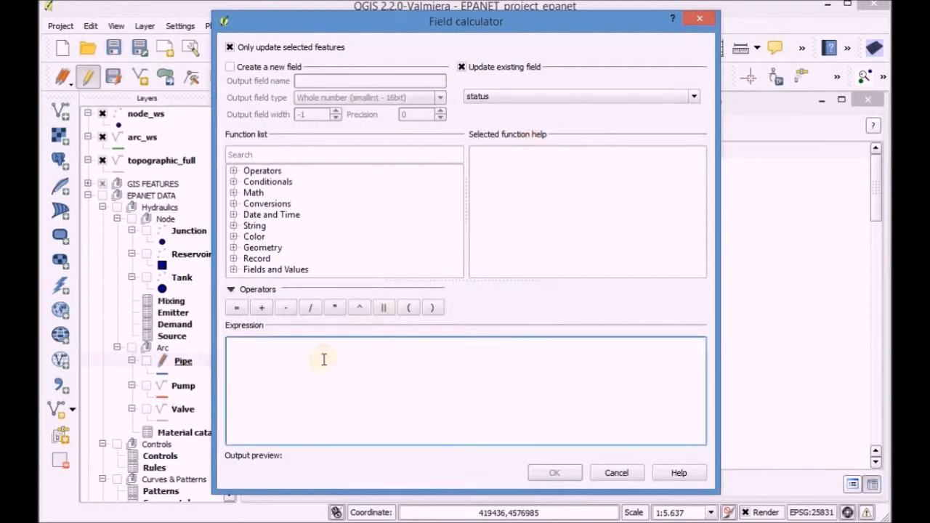
pyautogui.write("'O")
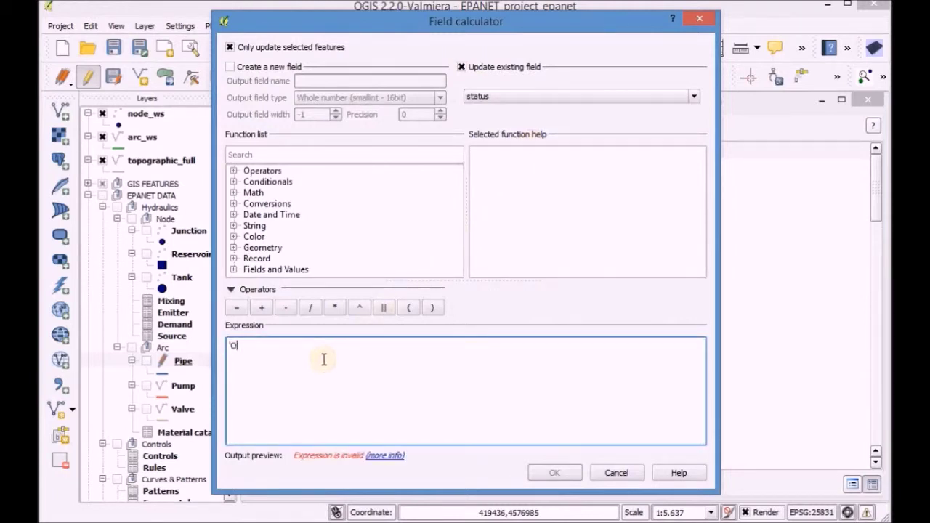
pyautogui.write("PEN'")
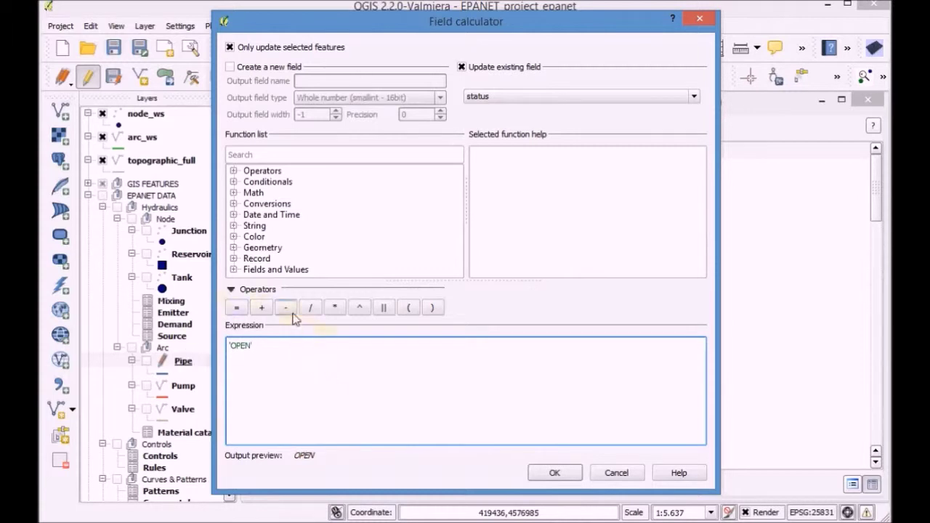
pyautogui.click(550, 473)
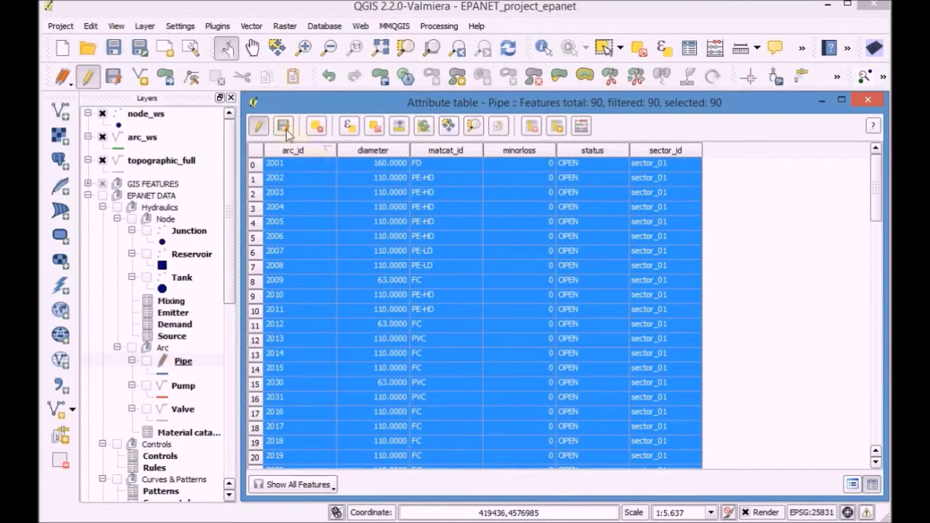
# - Save the Pipe edits, end editing, deselect all pipes and close the attribute table
pyautogui.click(286, 131)
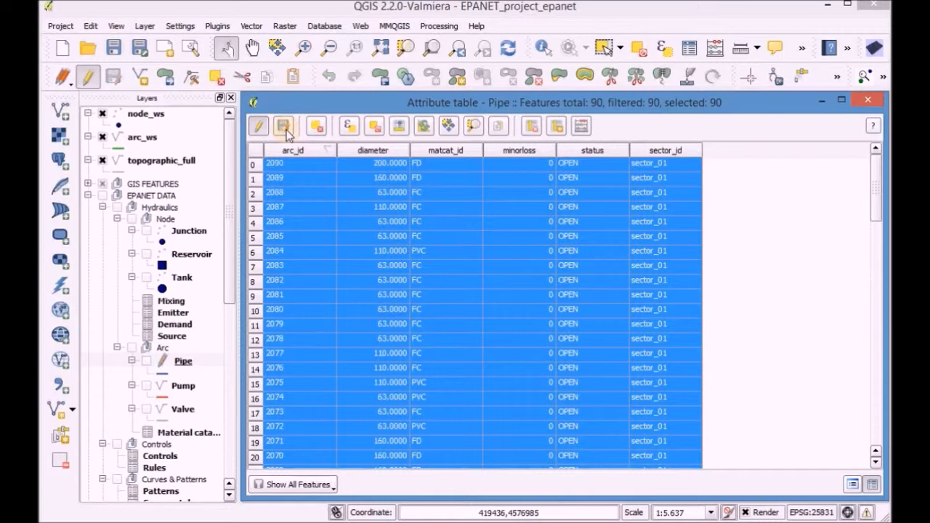
pyautogui.click(259, 128)
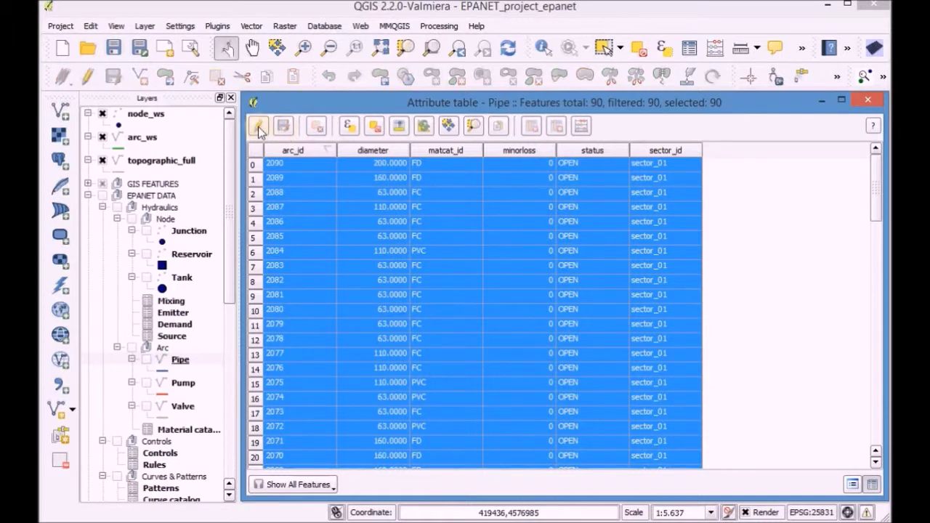
pyautogui.click(373, 127)
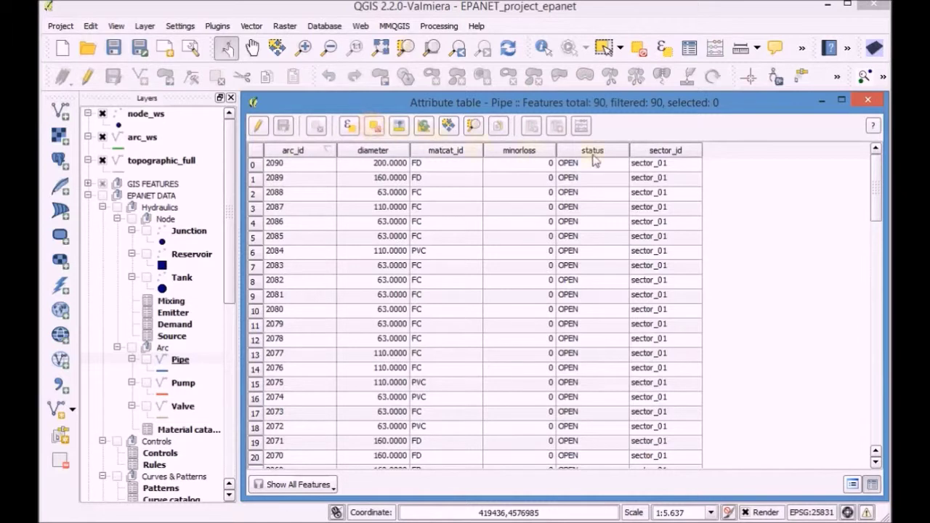
pyautogui.click(868, 100)
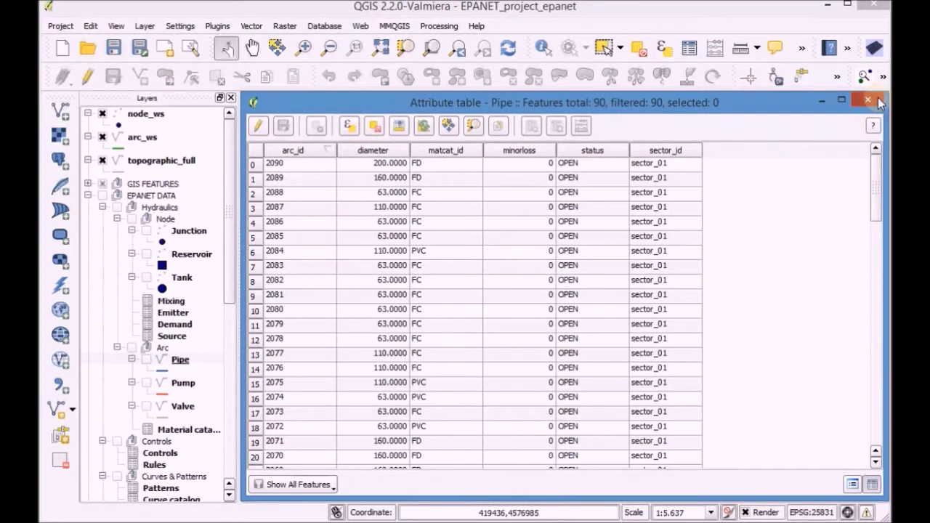
# - Clear the arc_ws selection, then remove both the node_ws and arc_ws layers
pyautogui.click(642, 53)
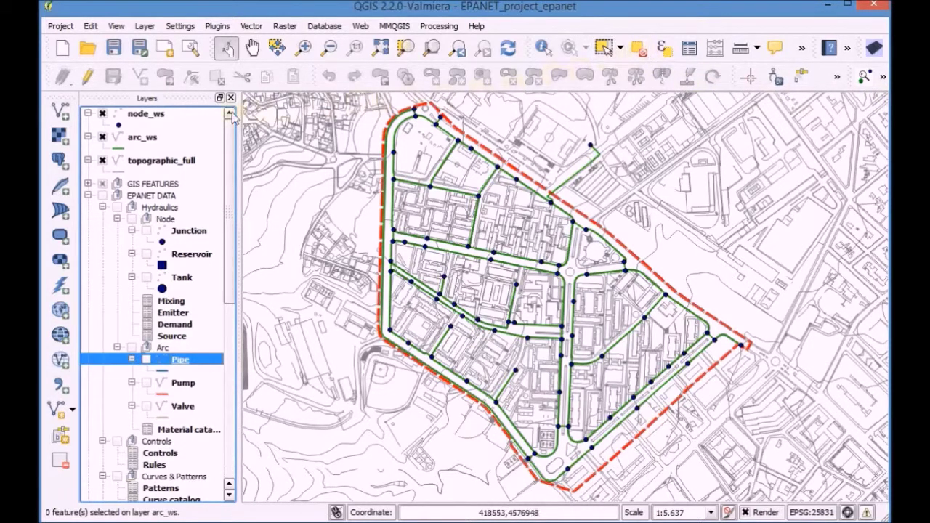
pyautogui.click(146, 114)
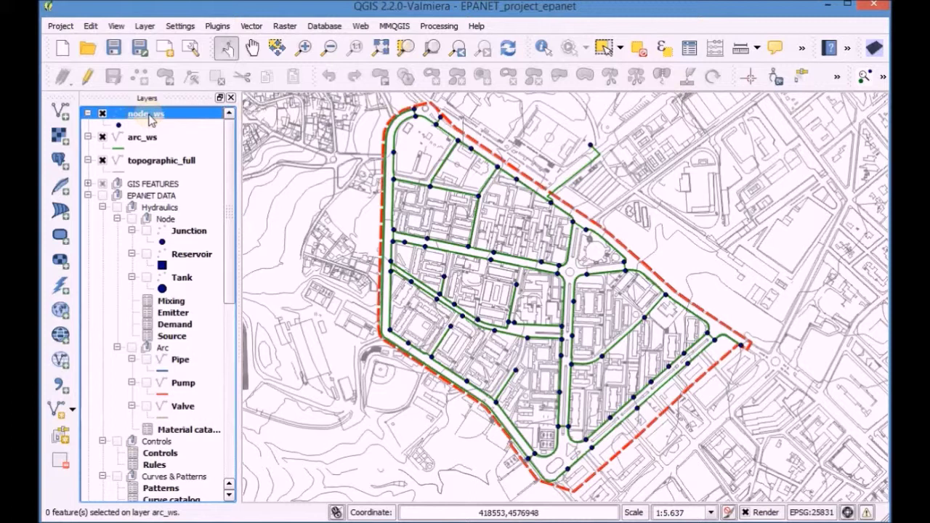
pyautogui.keyDown('ctrl'); pyautogui.click(148, 142); pyautogui.keyUp('ctrl')
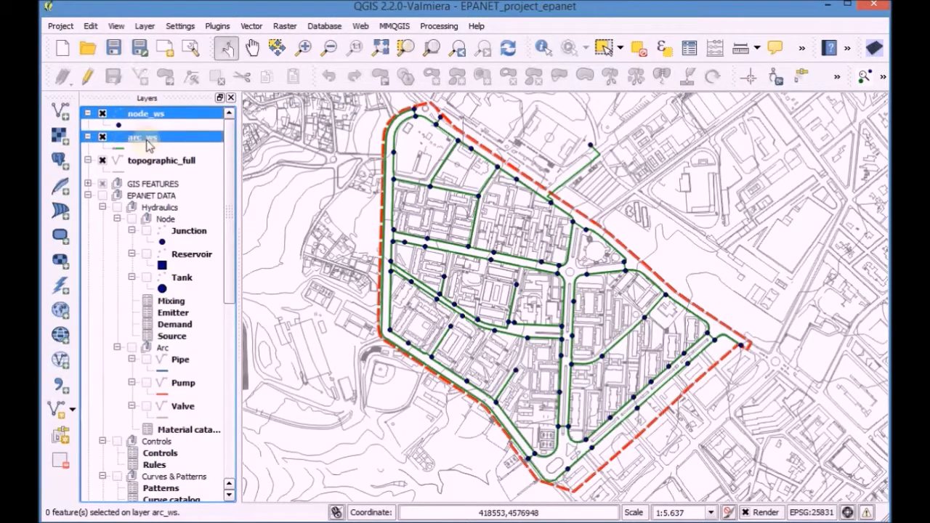
pyautogui.rightClick(149, 142)
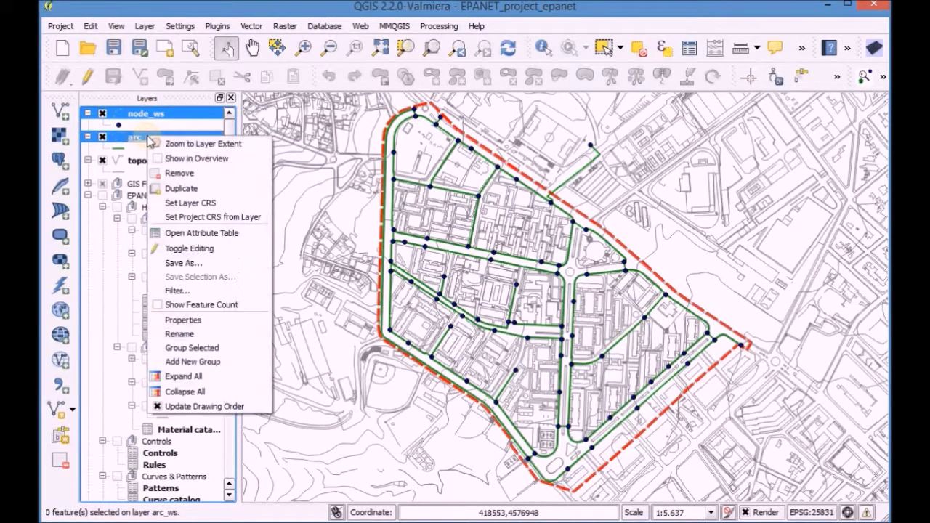
pyautogui.click(179, 173)
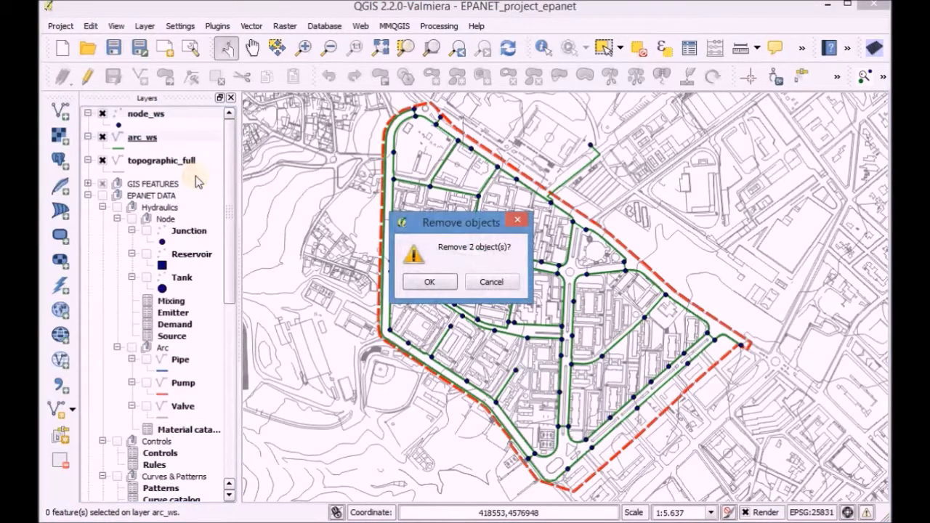
pyautogui.click(418, 282)
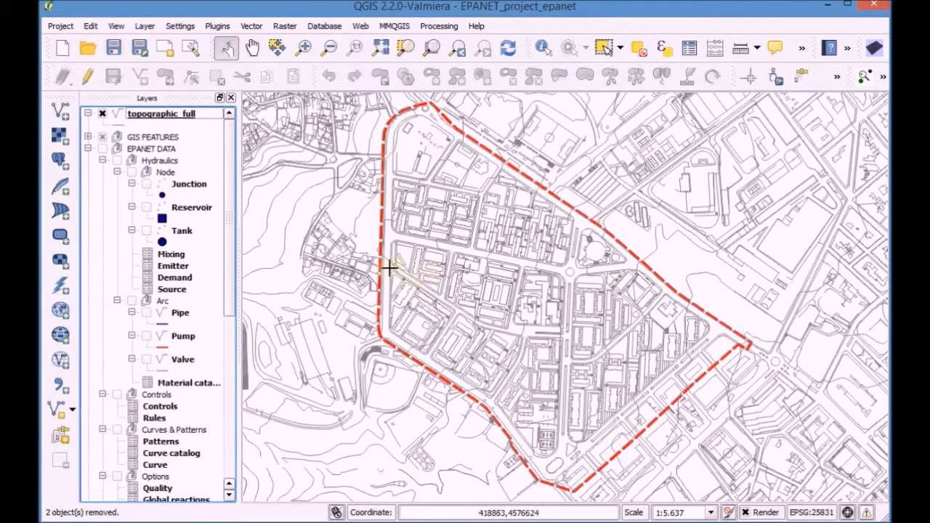
# - Turn on the Hydraulics Node and Arc groups, then expand GIS FEATURES and select its Arc layer
pyautogui.click(131, 173)
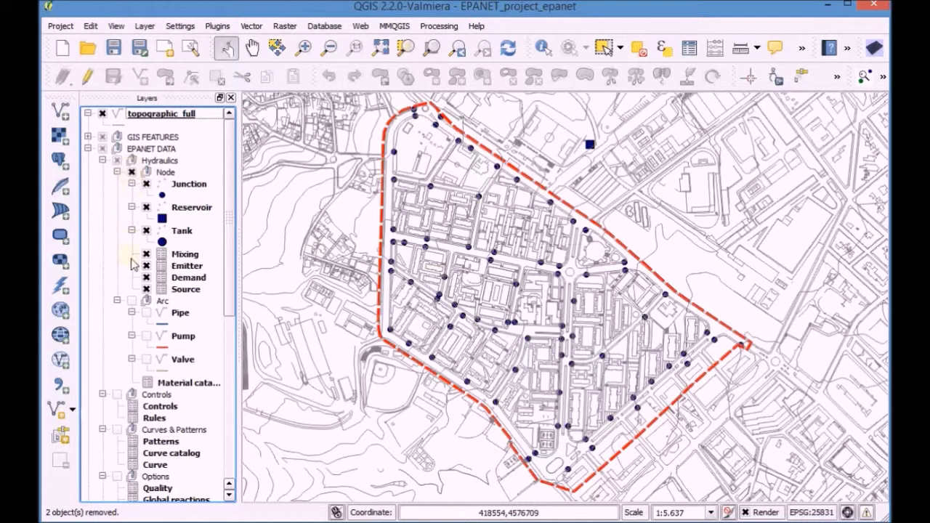
pyautogui.click(131, 301)
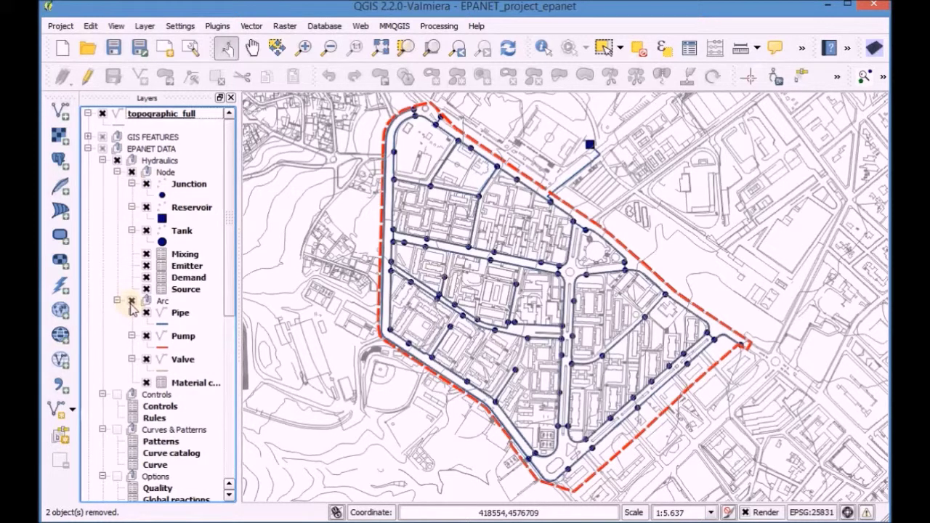
pyautogui.click(87, 137)
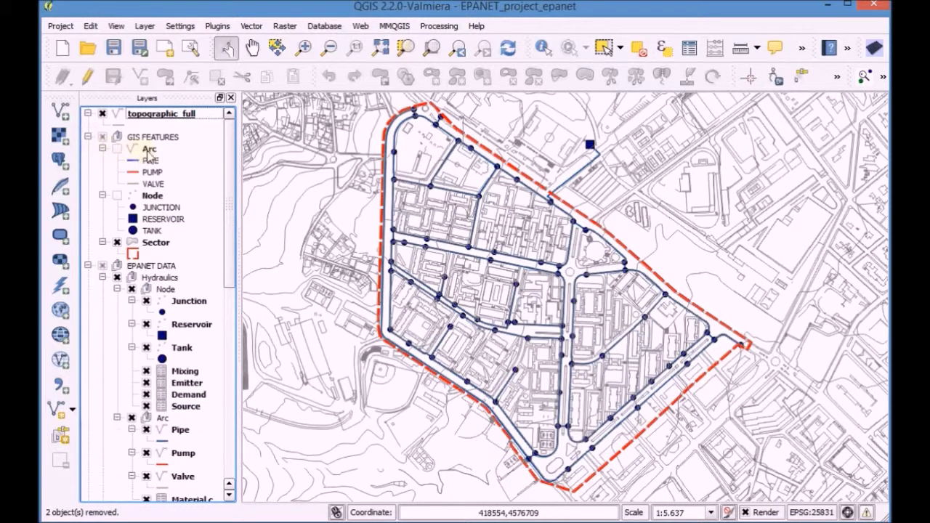
pyautogui.click(148, 153)
# - Open the GIS FEATURES Arc layer's attribute table and scroll through its 90 pipe rows
pyautogui.rightClick(150, 154)
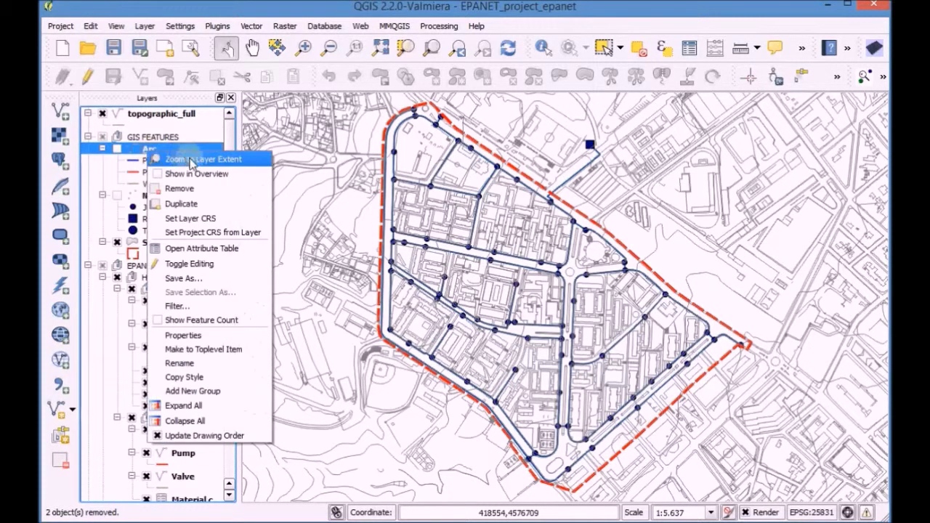
pyautogui.click(179, 248)
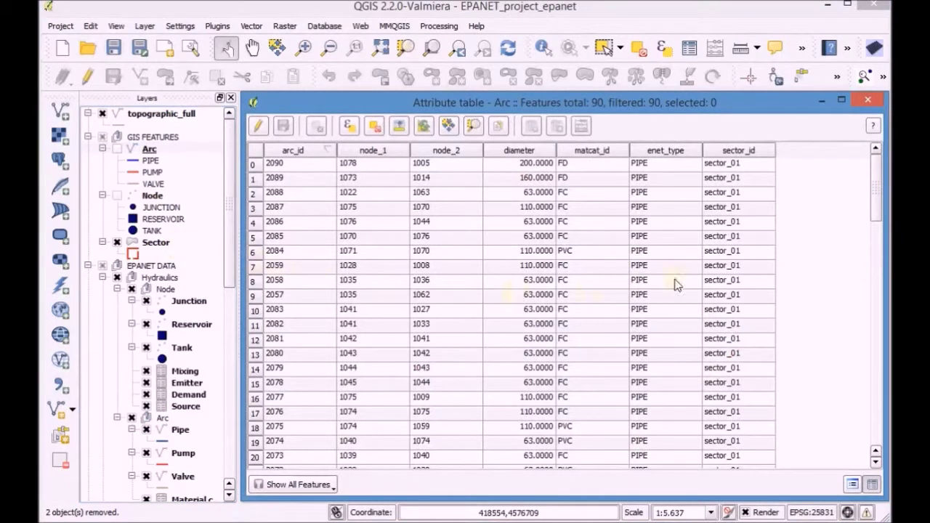
pyautogui.moveTo(878, 193)
pyautogui.mouseDown()
pyautogui.moveTo(877, 427)
pyautogui.moveTo(866, 178)
pyautogui.mouseUp()
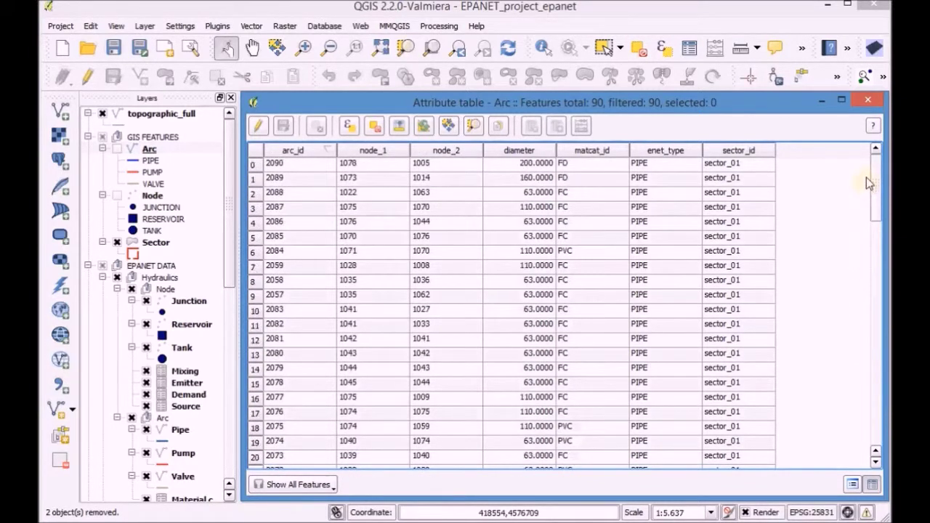